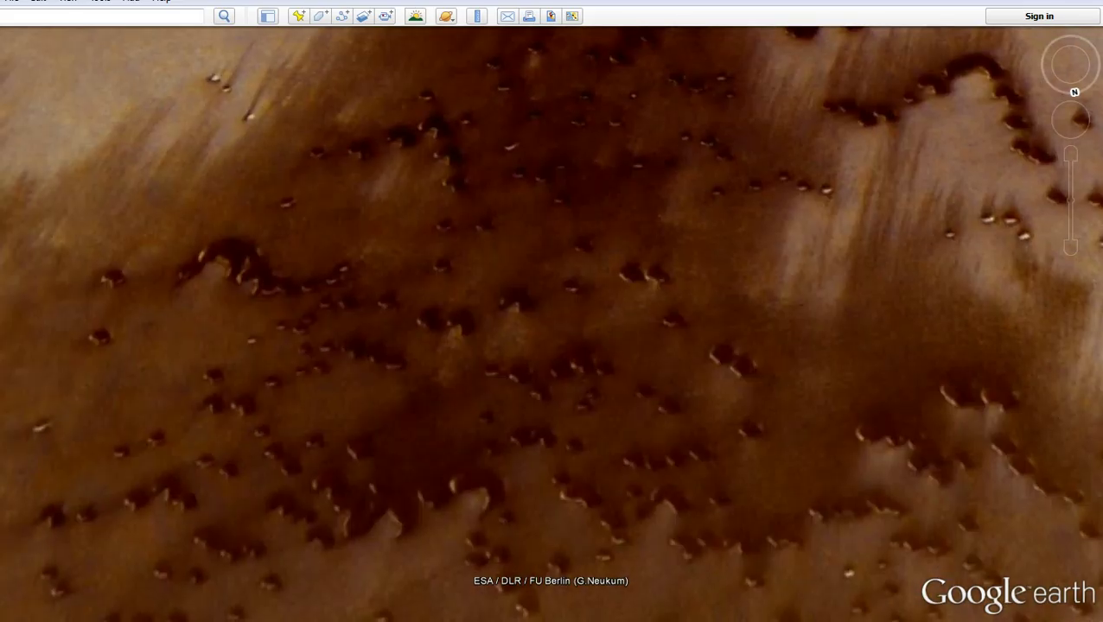
pyautogui.scroll(5, 507, 443)
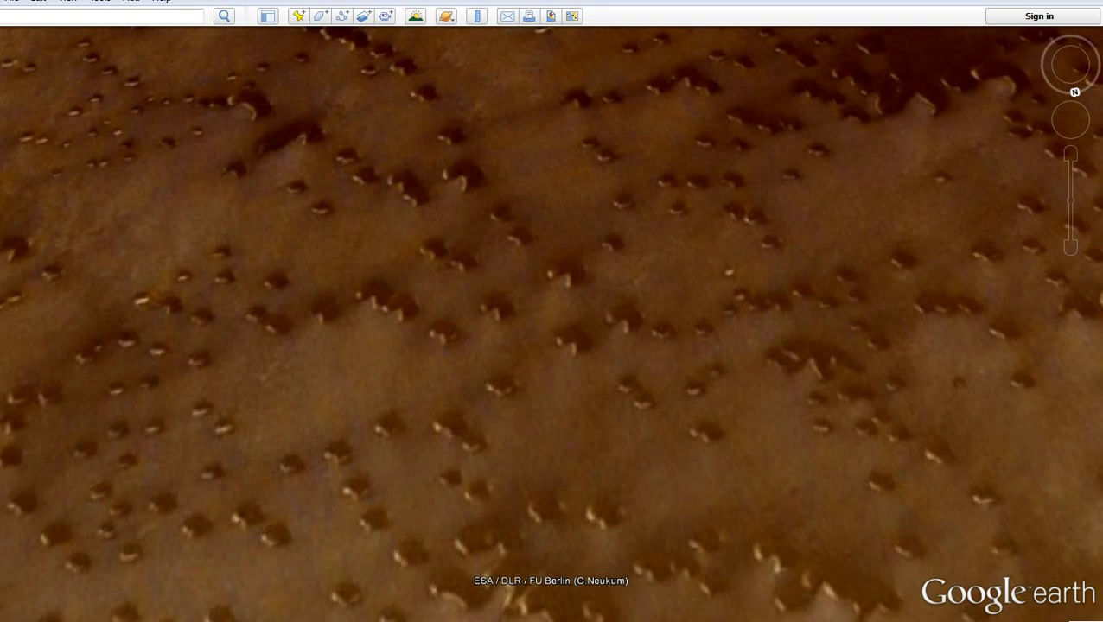
pyautogui.scroll(5, 476, 453)
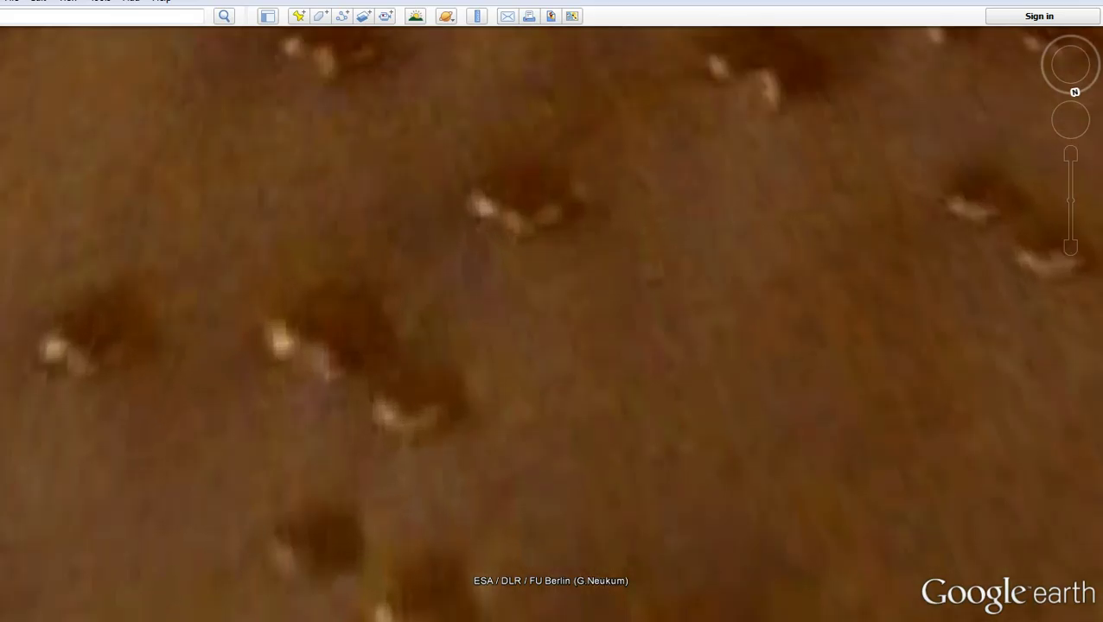
pyautogui.scroll(-5, 684, 455)
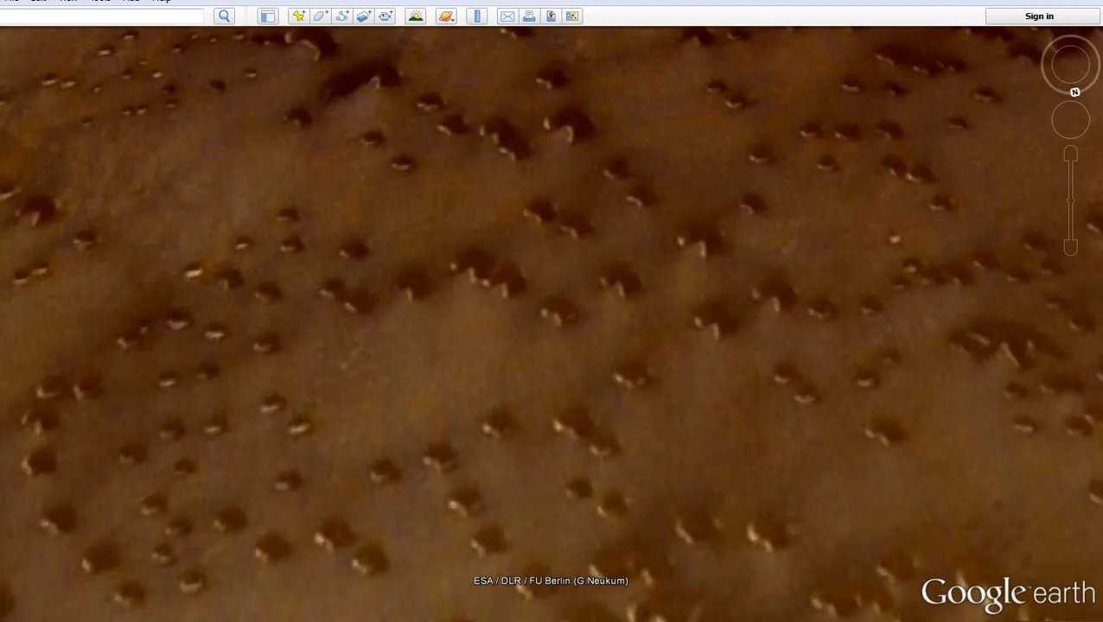
pyautogui.scroll(-3, 659, 482)
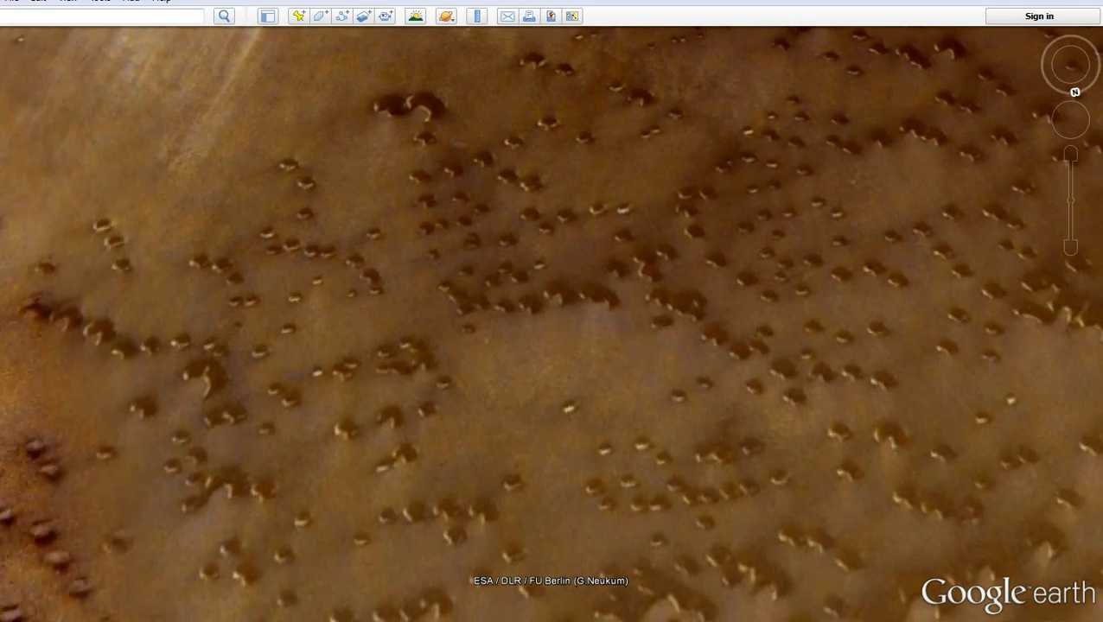
pyautogui.scroll(3, 348, 411)
pyautogui.scroll(3, 452, 448)
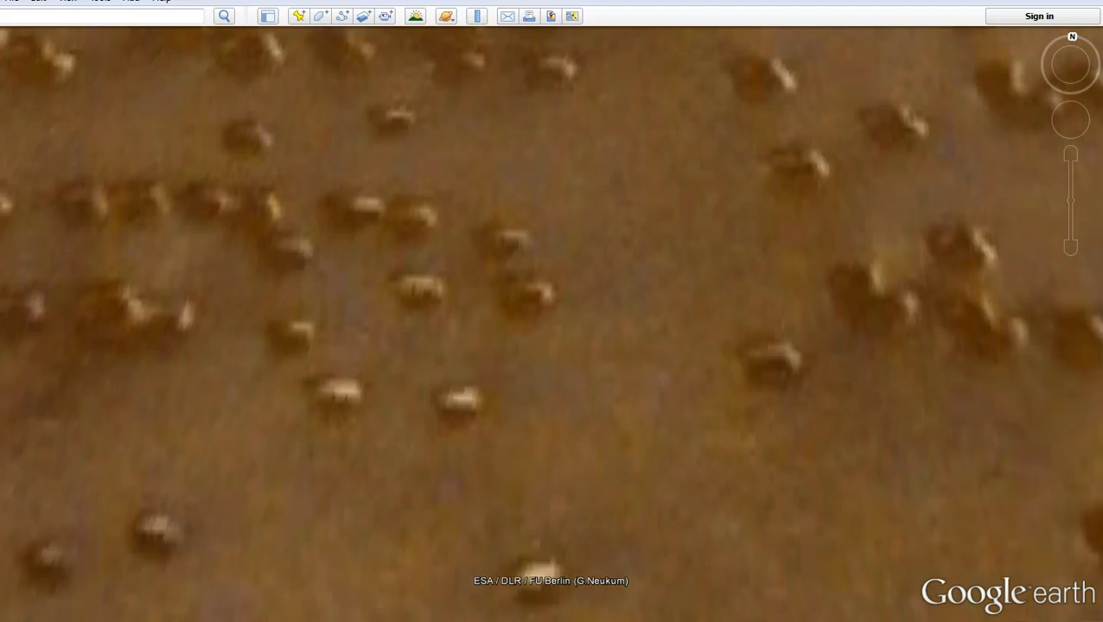
pyautogui.scroll(-3, 426, 355)
pyautogui.scroll(-3, 441, 349)
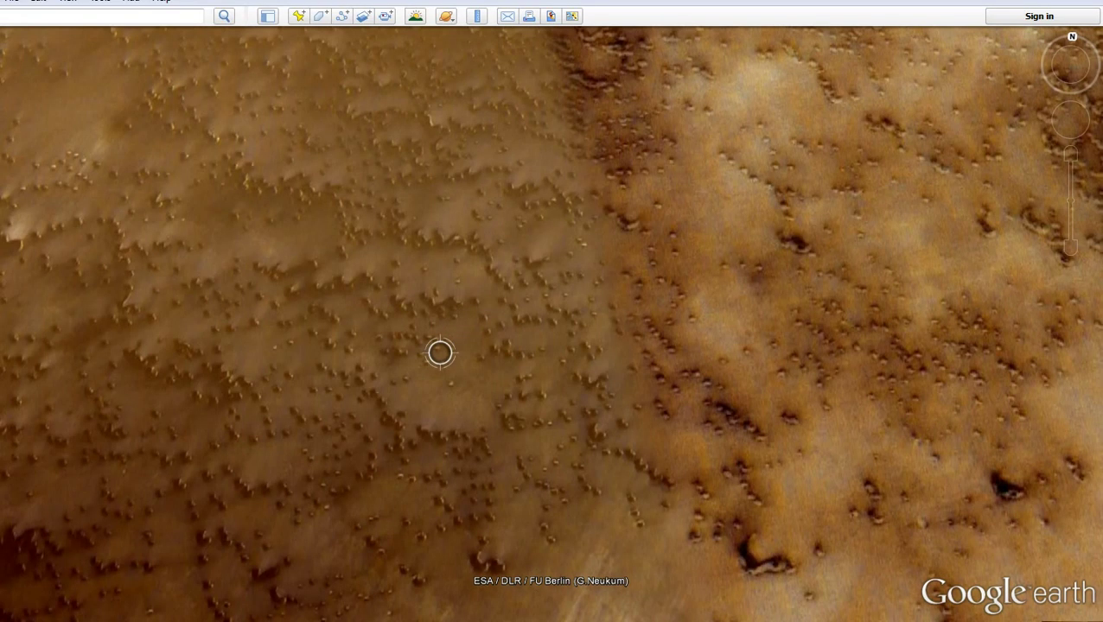
pyautogui.scroll(-3, 439, 352)
pyautogui.scroll(-3, 449, 322)
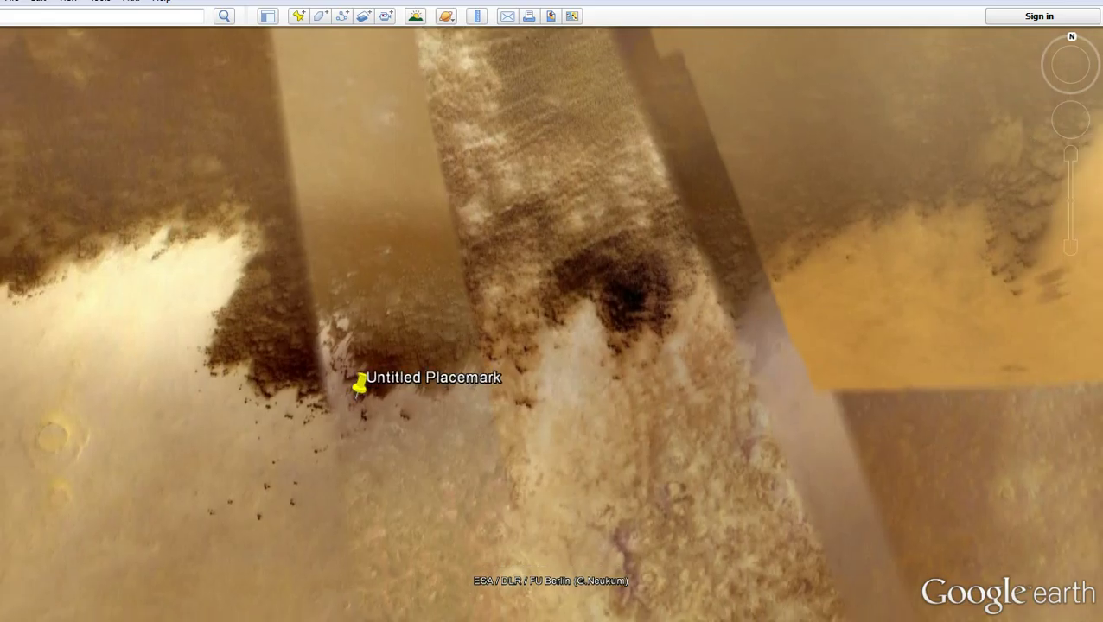
# Check the Untitled Placemark's properties and coordinates, then close them unchanged.
pyautogui.rightClick(360, 389)
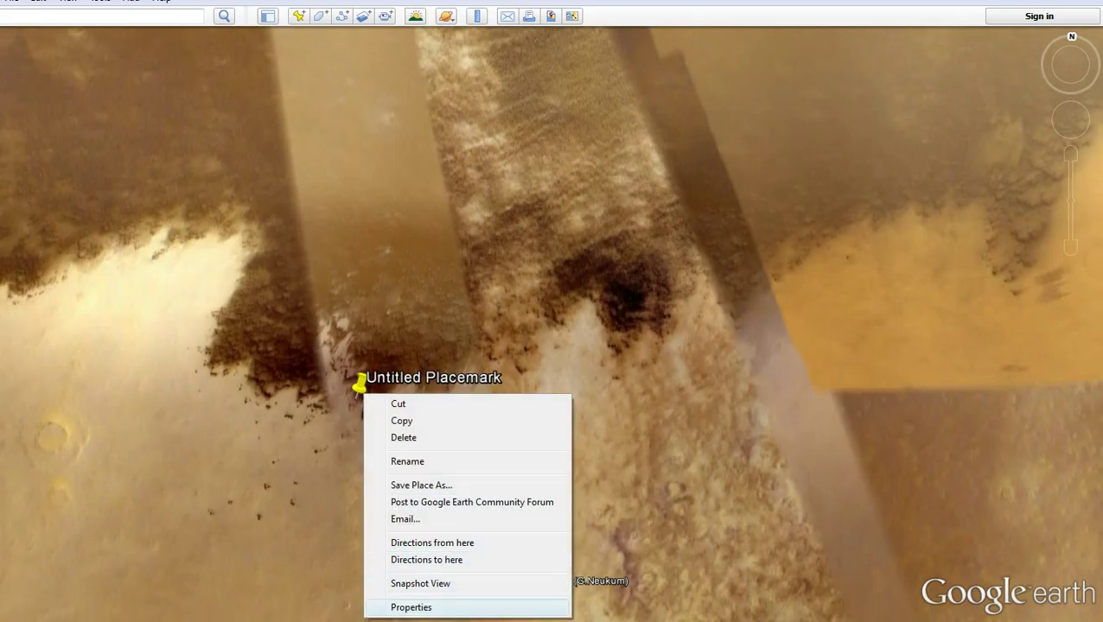
pyautogui.click(410, 608)
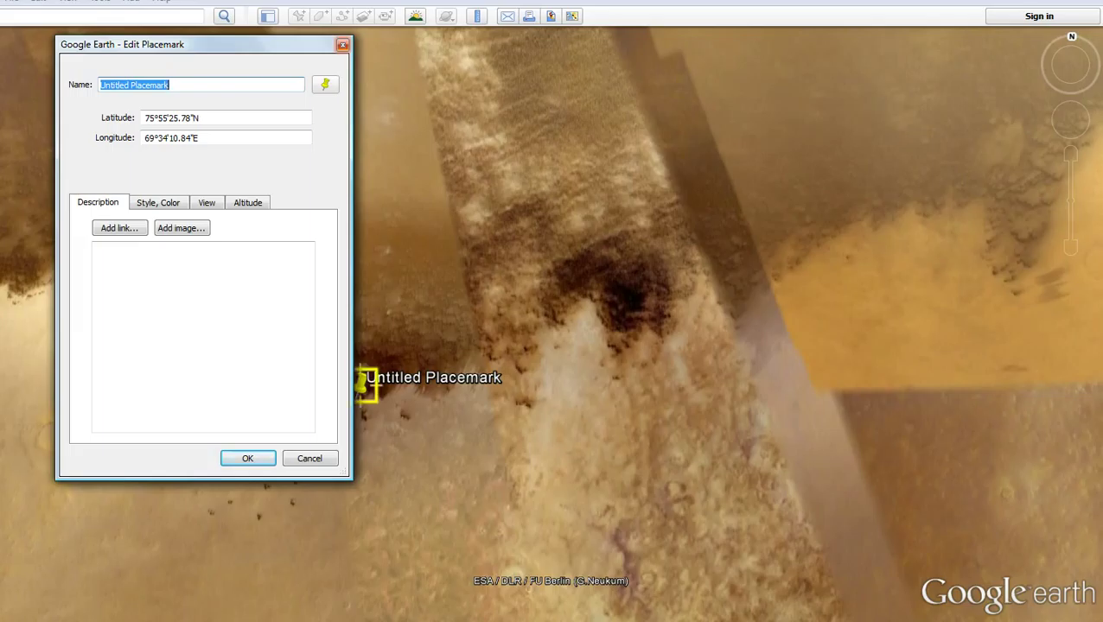
pyautogui.press('Return')
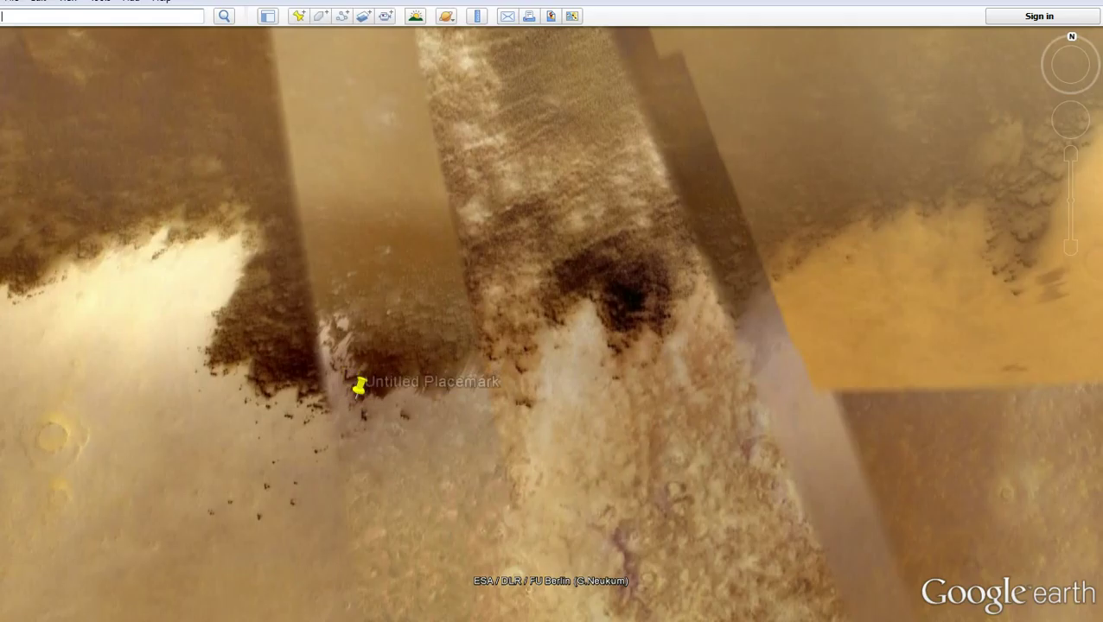
pyautogui.scroll(3, 259, 394)
pyautogui.scroll(3, 246, 342)
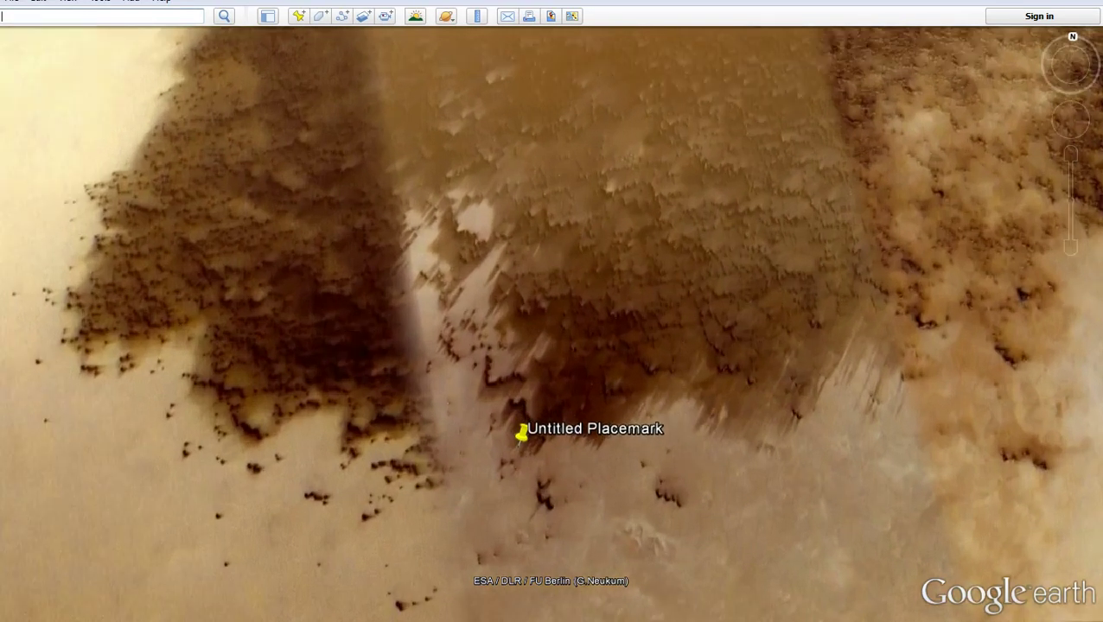
pyautogui.scroll(2, 363, 351)
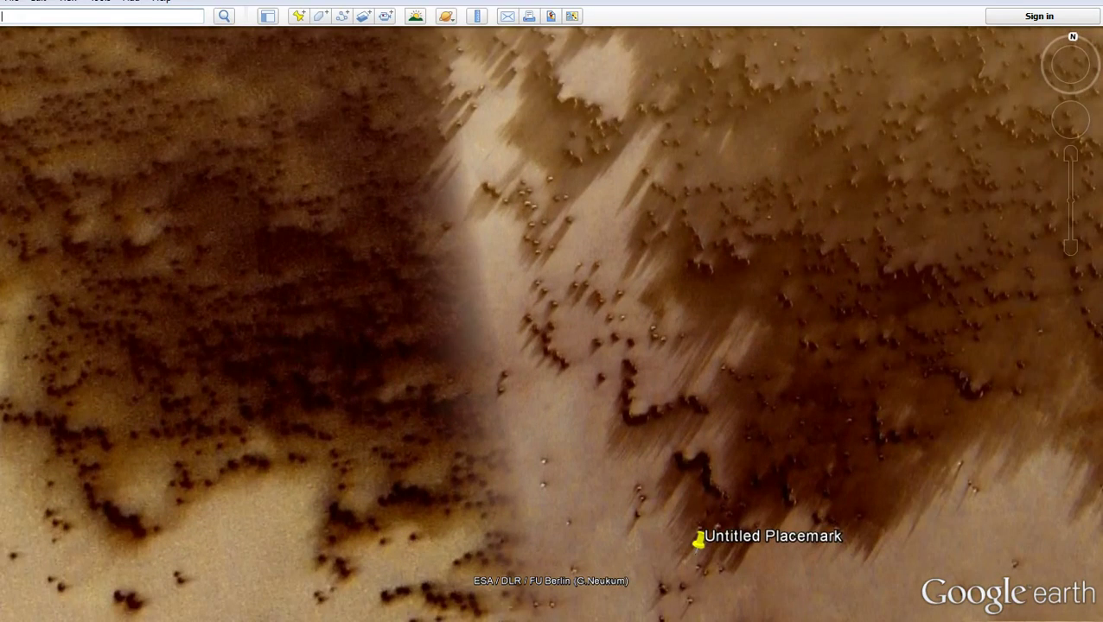
pyautogui.scroll(2, 551, 324)
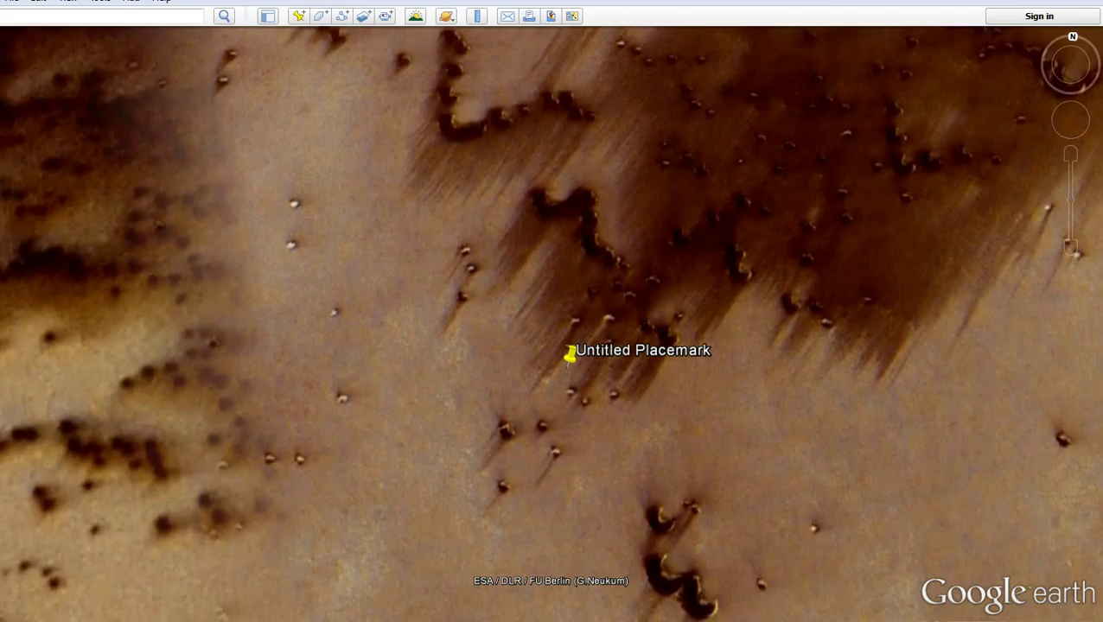
pyautogui.scroll(2, 490, 363)
pyautogui.scroll(2, 443, 350)
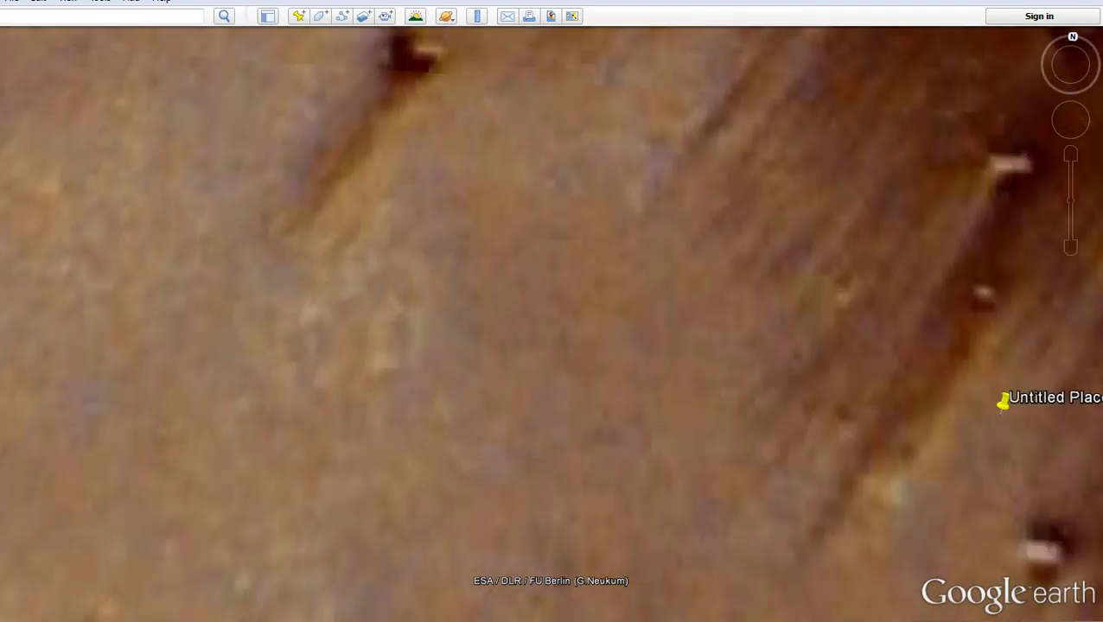
# Pan the terrain to centre the Untitled Placemark among the dark dunes.
pyautogui.moveTo(443, 351); pyautogui.dragTo(9, 346)
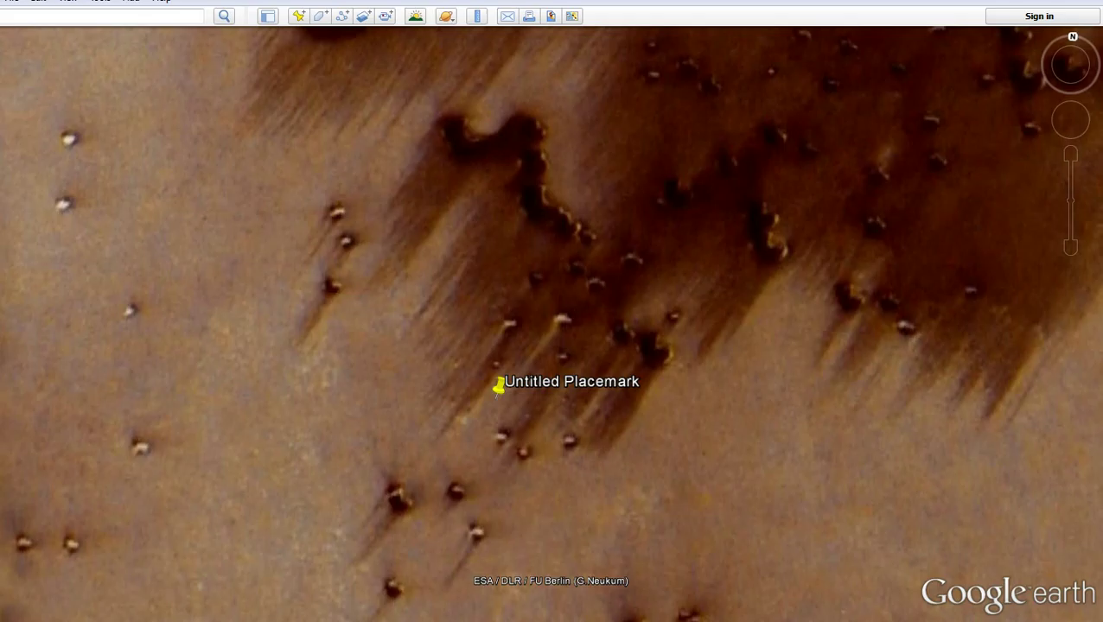
pyautogui.scroll(5, 544, 209)
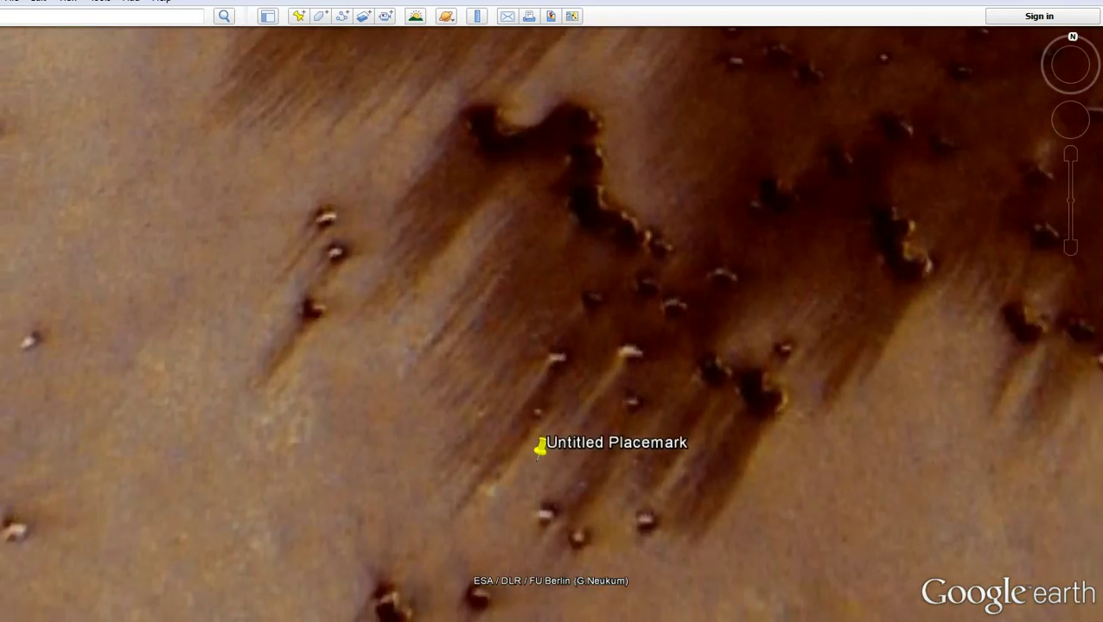
pyautogui.scroll(-2, 591, 393)
# Pan left of the placemark onto the pale plain dotted with small dunes.
pyautogui.moveTo(591, 393); pyautogui.dragTo(980, 242)
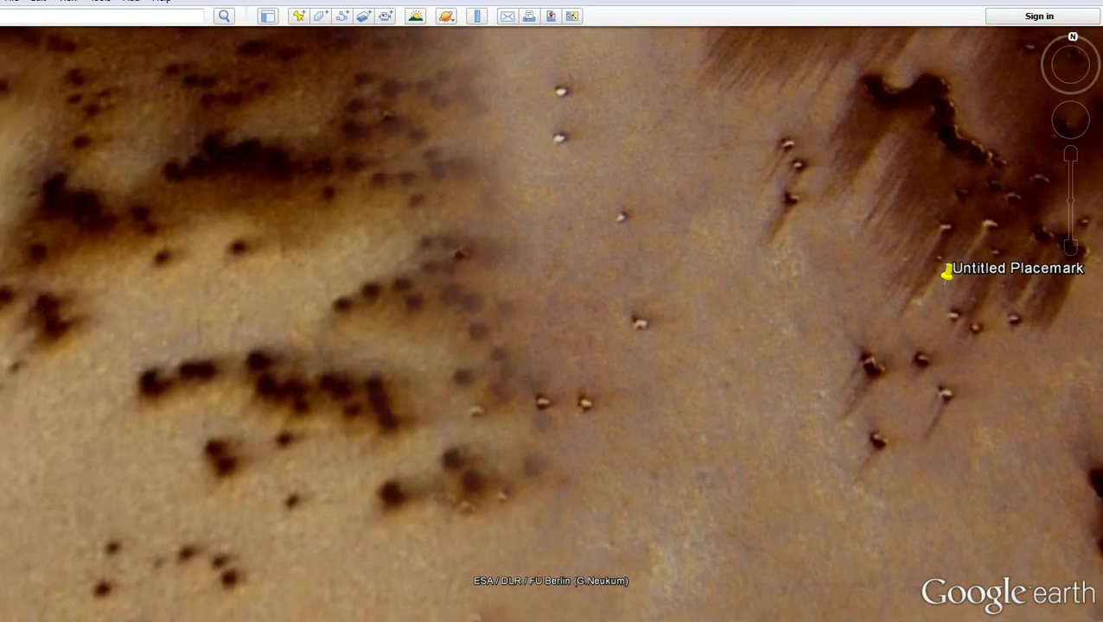
pyautogui.scroll(2, 551, 54)
pyautogui.scroll(2, 638, 216)
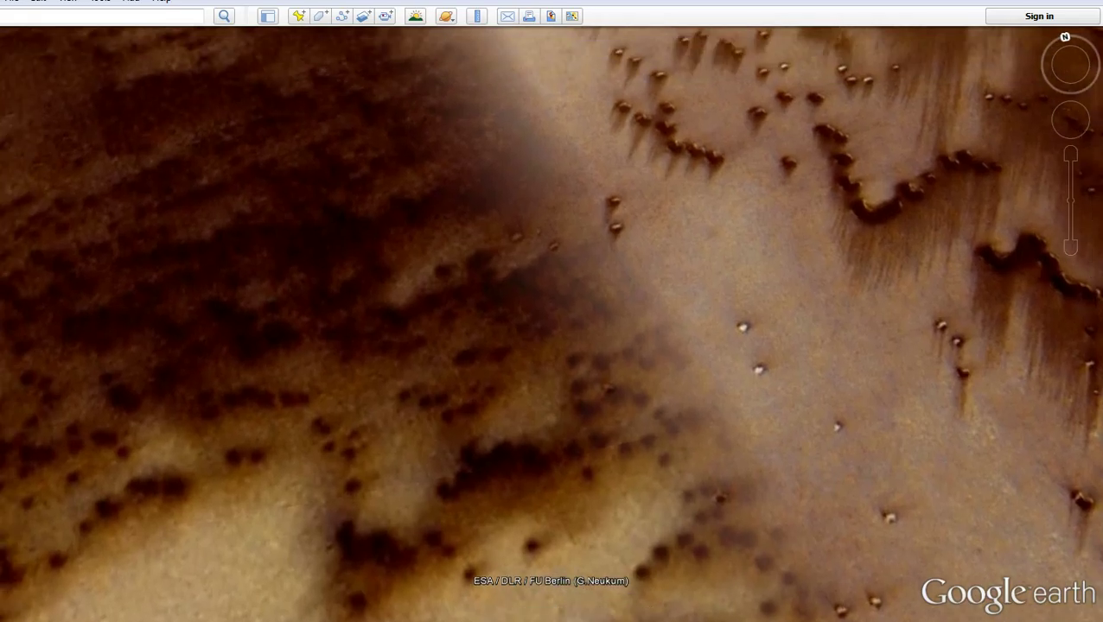
pyautogui.scroll(5, 821, 113)
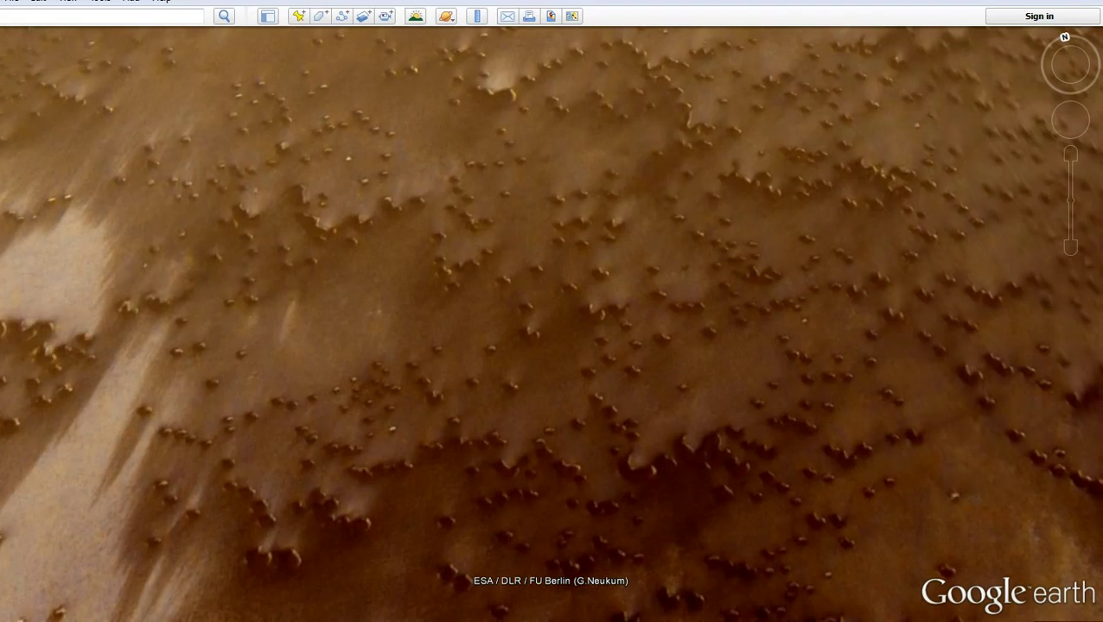
pyautogui.scroll(3, 664, 248)
pyautogui.scroll(5, 586, 326)
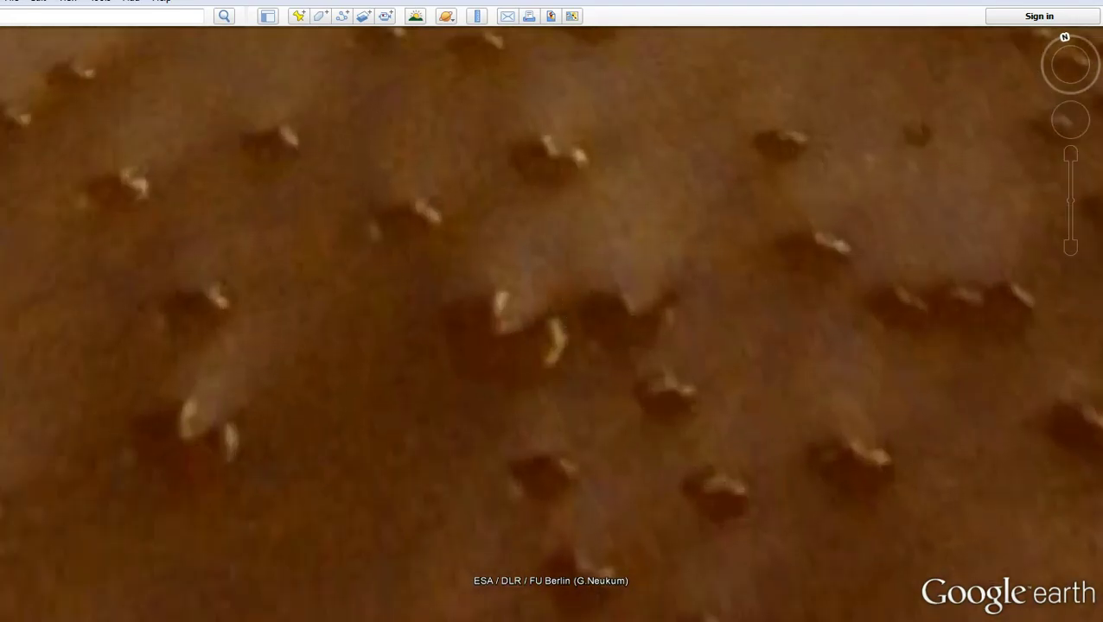
pyautogui.scroll(-5, 603, 314)
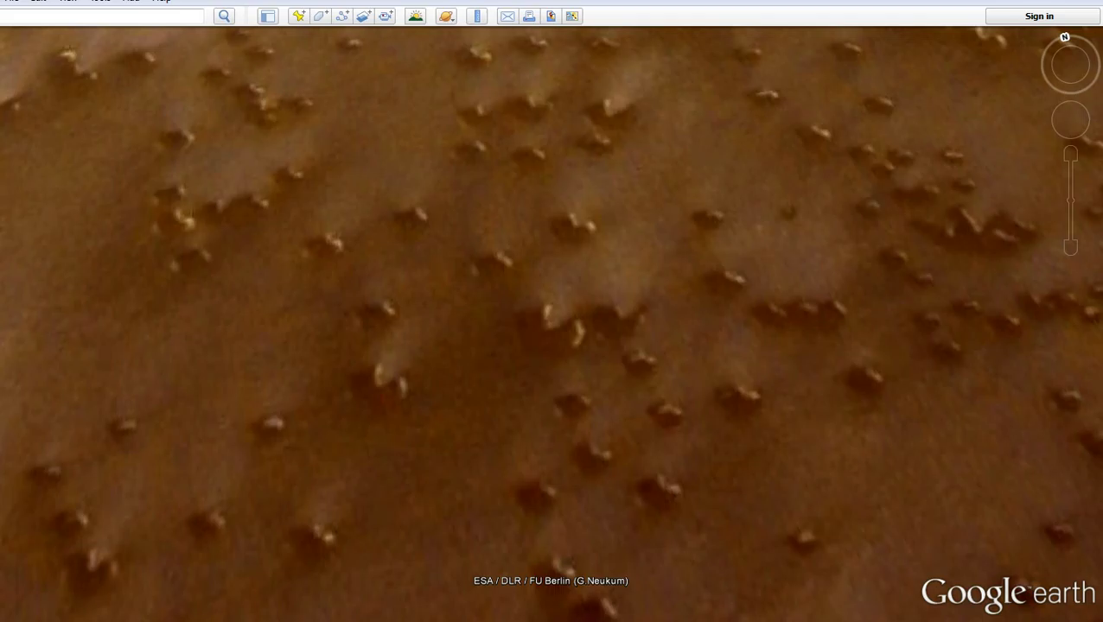
pyautogui.scroll(-3, 729, 374)
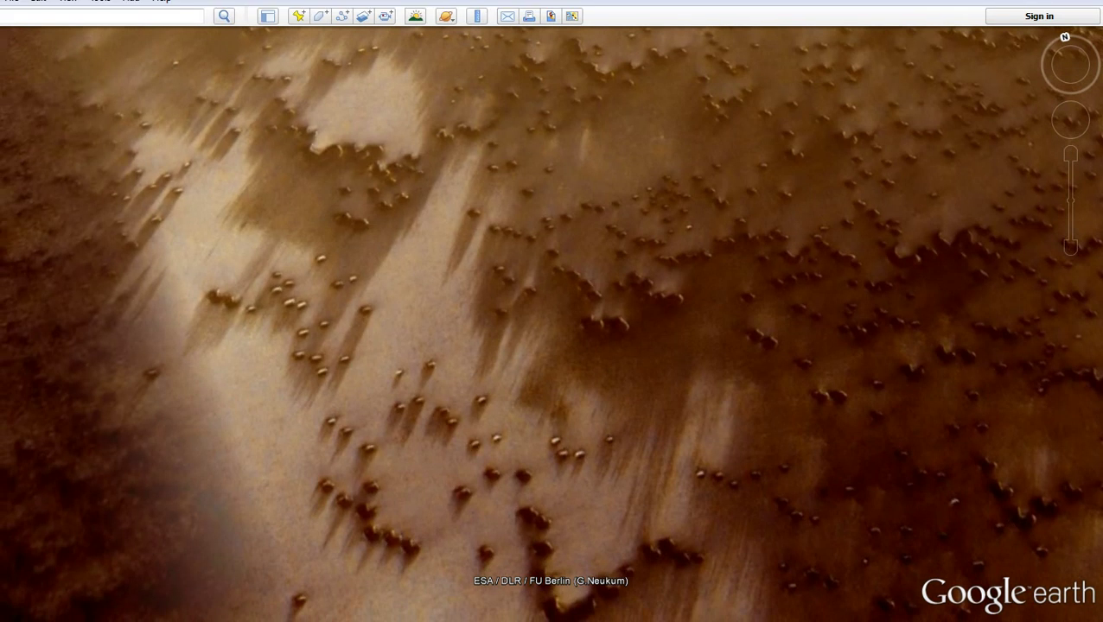
pyautogui.scroll(3, 453, 385)
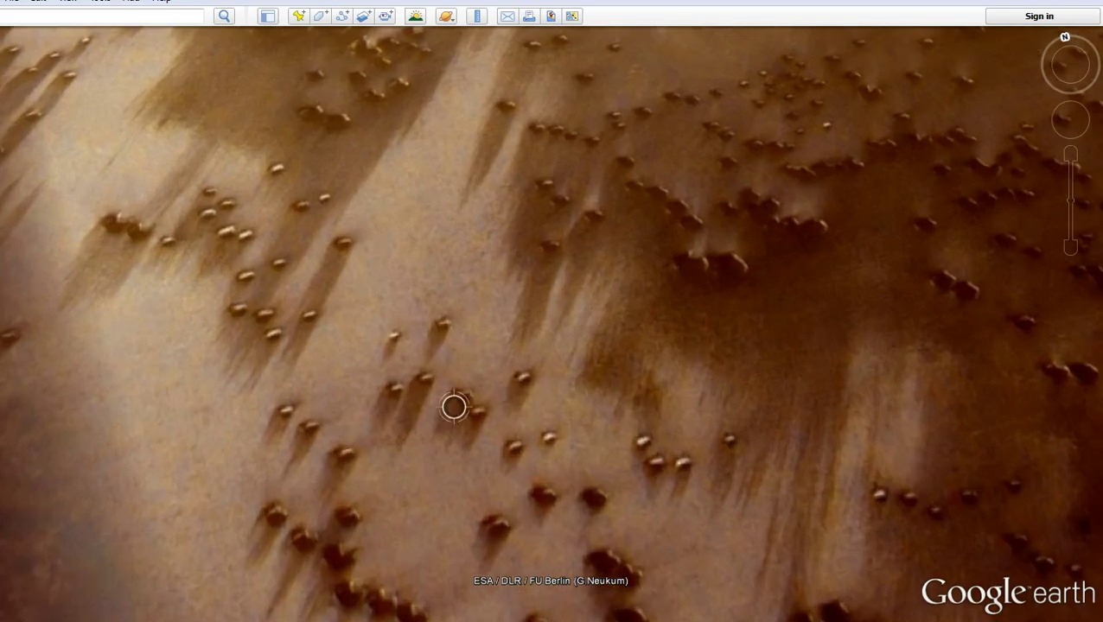